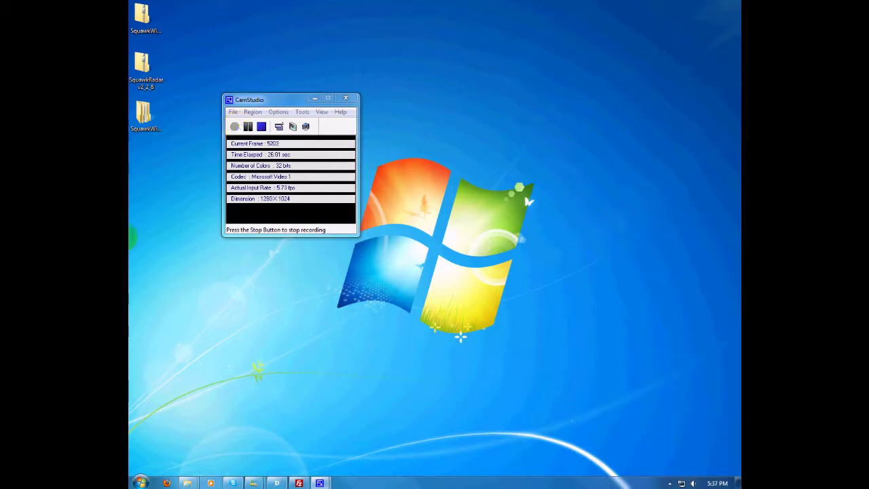
Open the SquawkWin2-2-8-0 package's SquawkWin subfolder and launch the SwInstal installer.
{"action": "left_click", "coordinate": [145, 118]}
{"action": "double_click", "coordinate": [144, 118]}
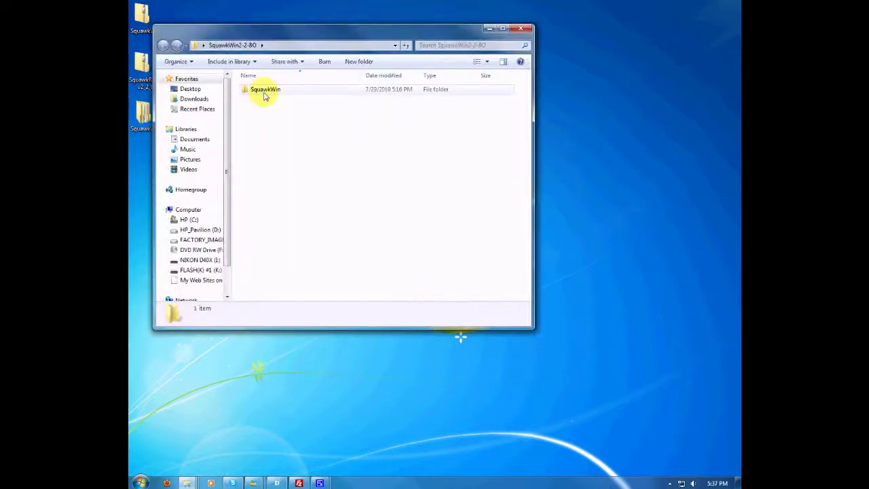
{"action": "double_click", "coordinate": [265, 93]}
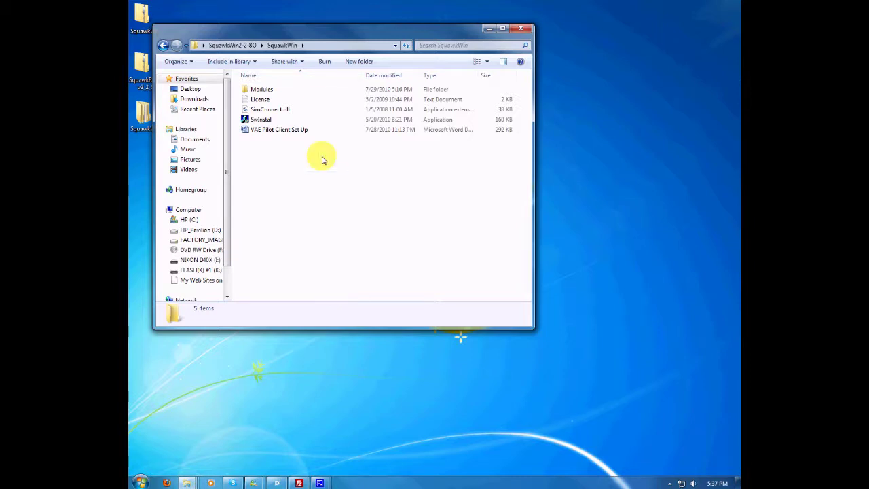
{"action": "left_click", "coordinate": [260, 120]}
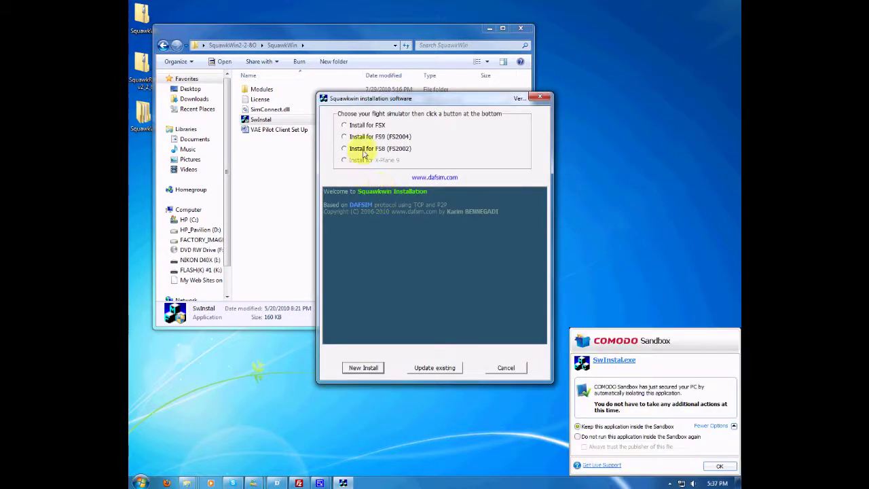
Run a new FSX install of SquawkWin that updates the old version and keeps its settings, then close the installer.
{"action": "left_click", "coordinate": [345, 125]}
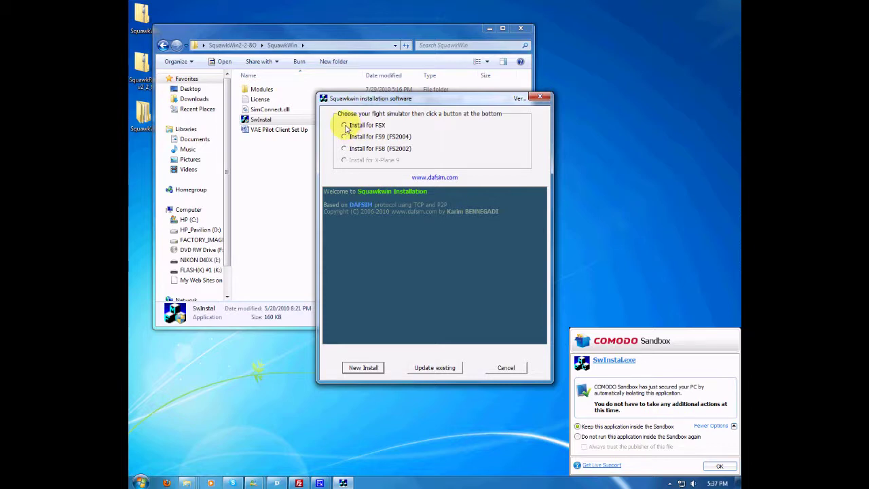
{"action": "left_click", "coordinate": [366, 369]}
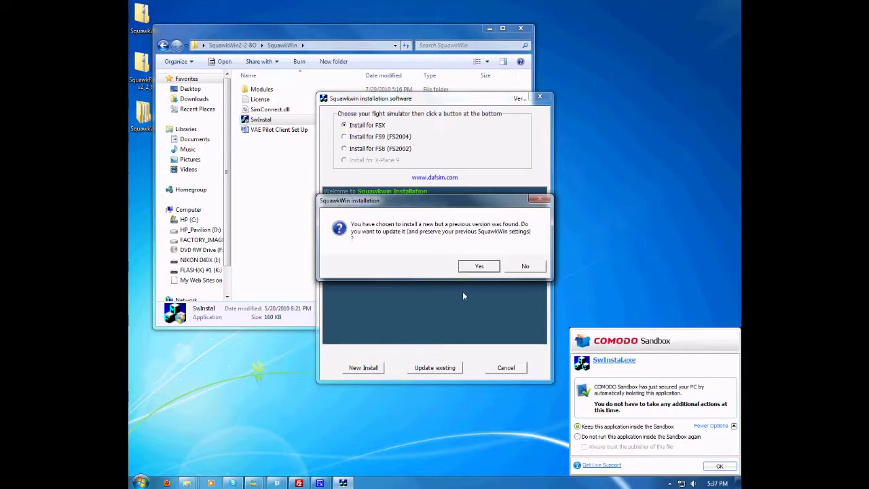
{"action": "left_click", "coordinate": [528, 267]}
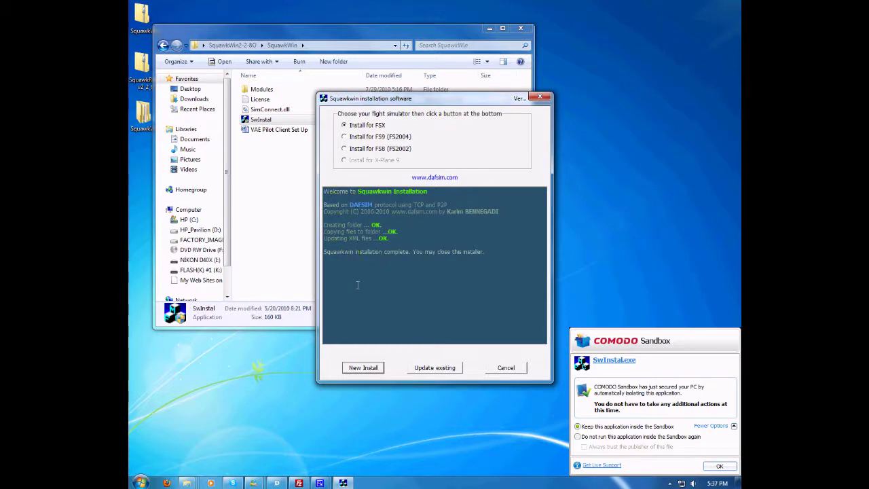
{"action": "left_click", "coordinate": [502, 367]}
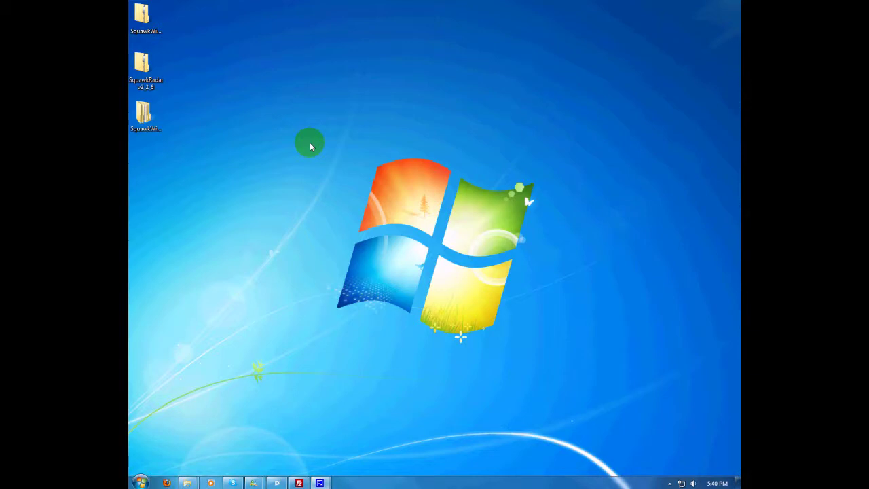
Launch Microsoft Flight Simulator X from the Start menu's Games folder.
{"action": "left_click", "coordinate": [140, 482]}
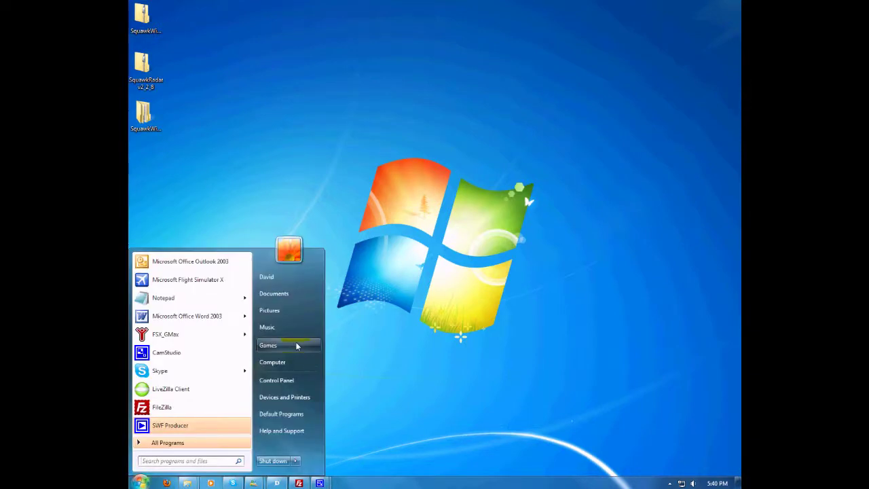
{"action": "left_click", "coordinate": [294, 344]}
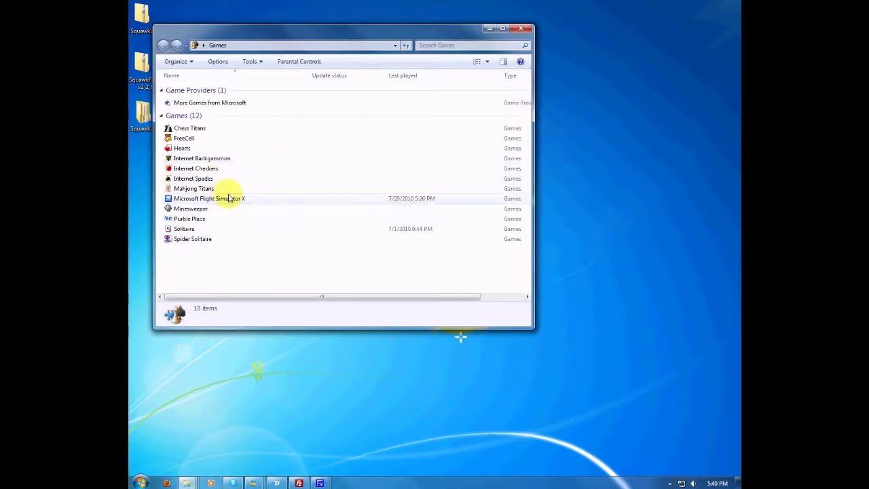
{"action": "left_click", "coordinate": [229, 198]}
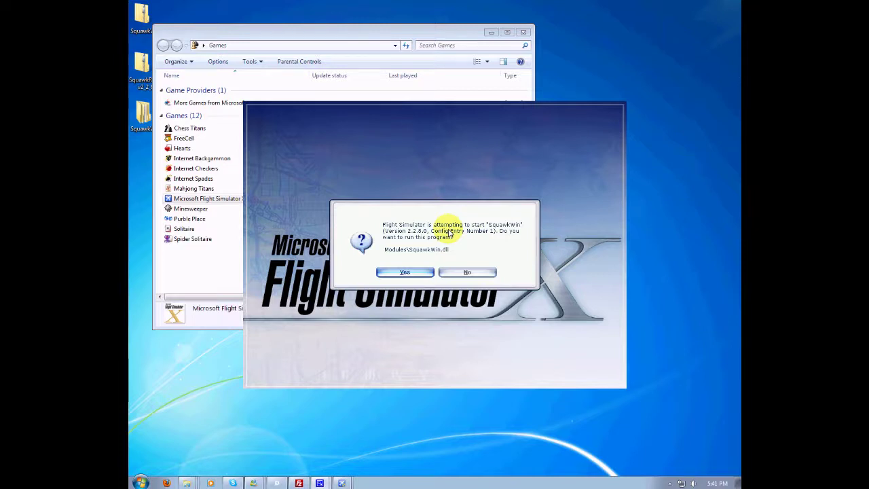
Allow the SquawkWin module, then set the starting airport to ID kdlb (De Kalb Taylor Mun).
{"action": "left_click", "coordinate": [401, 273]}
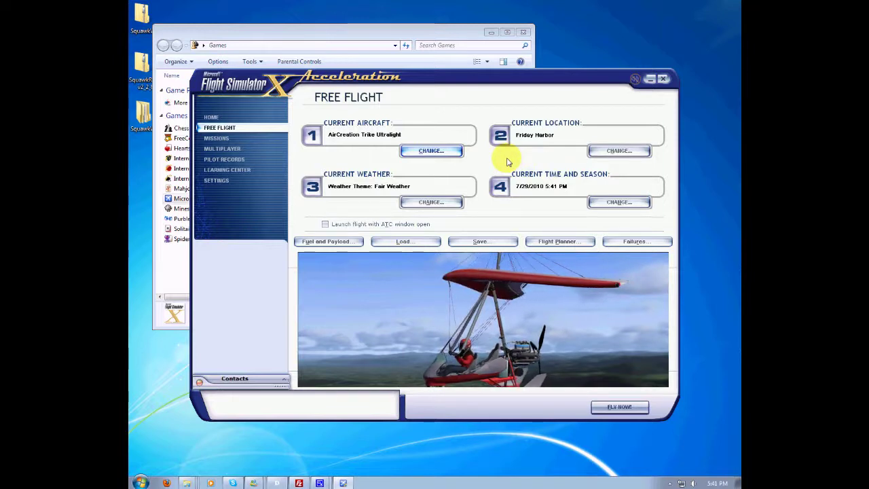
{"action": "left_click", "coordinate": [618, 150]}
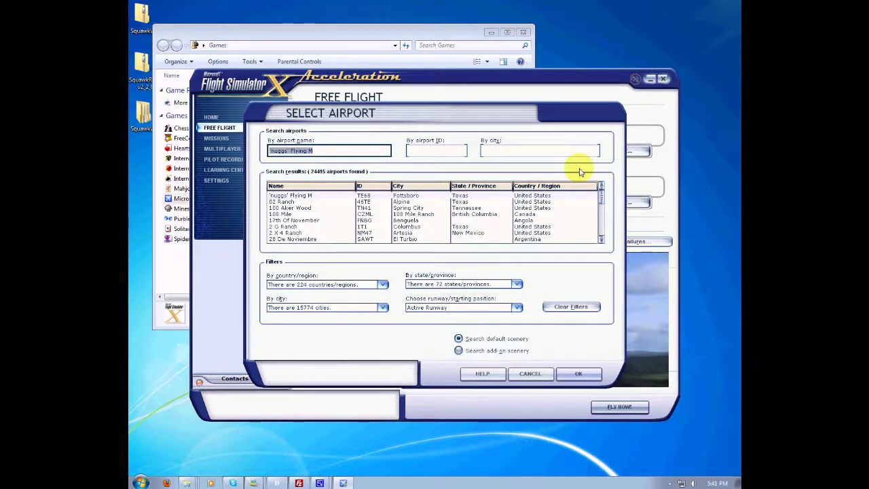
{"action": "key", "text": "Tab"}
{"action": "type", "text": "kdlb"}
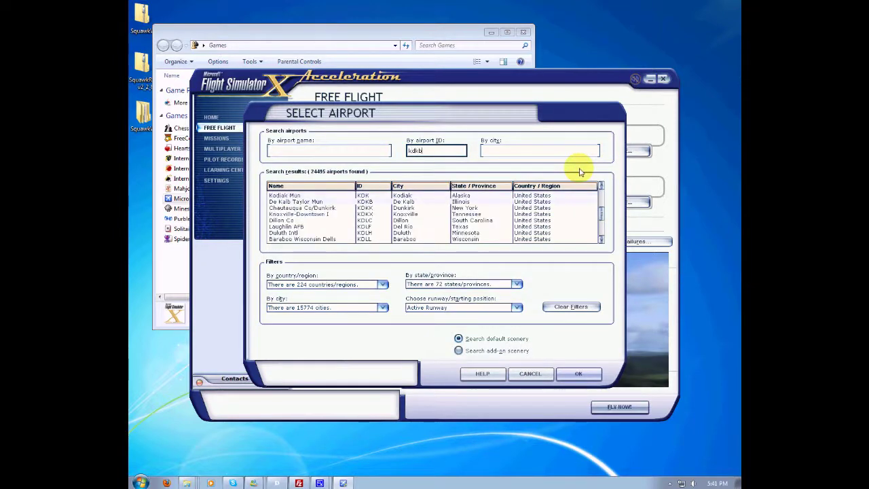
{"action": "left_click", "coordinate": [577, 373]}
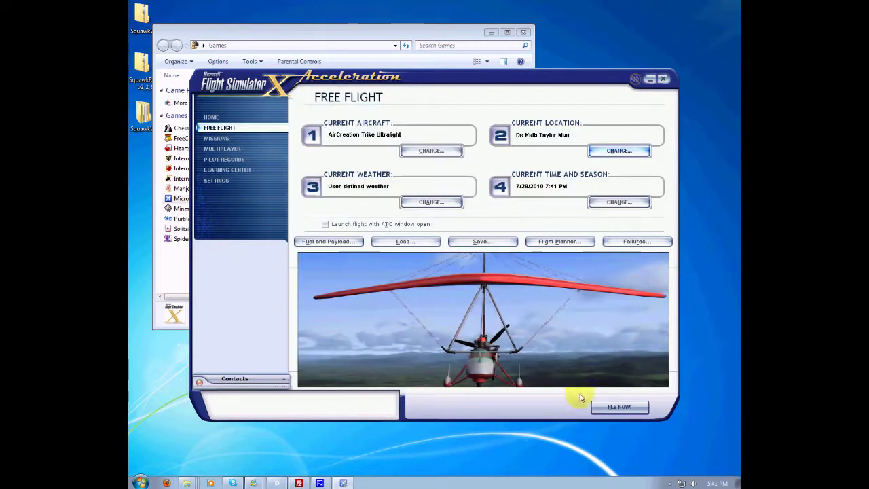
Start the flight with Fly Now and confirm Microlight aircraft as SquawkWin's plane type.
{"action": "left_click", "coordinate": [618, 410]}
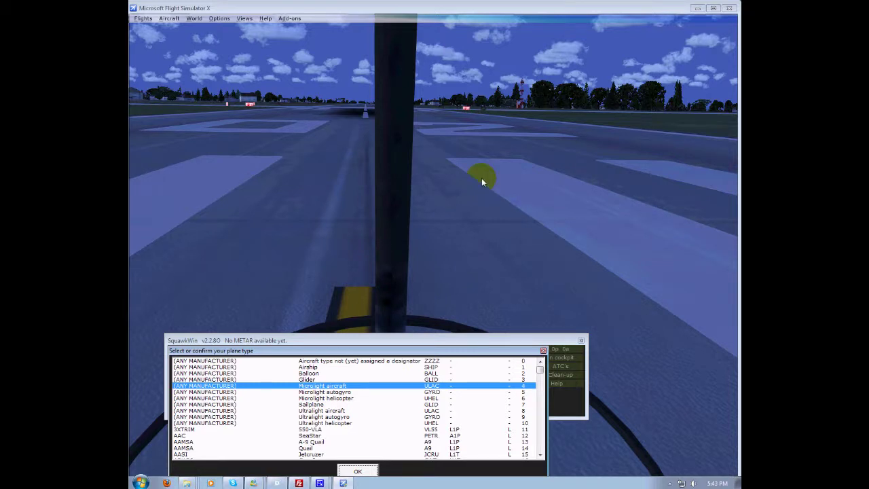
{"action": "left_click", "coordinate": [364, 471]}
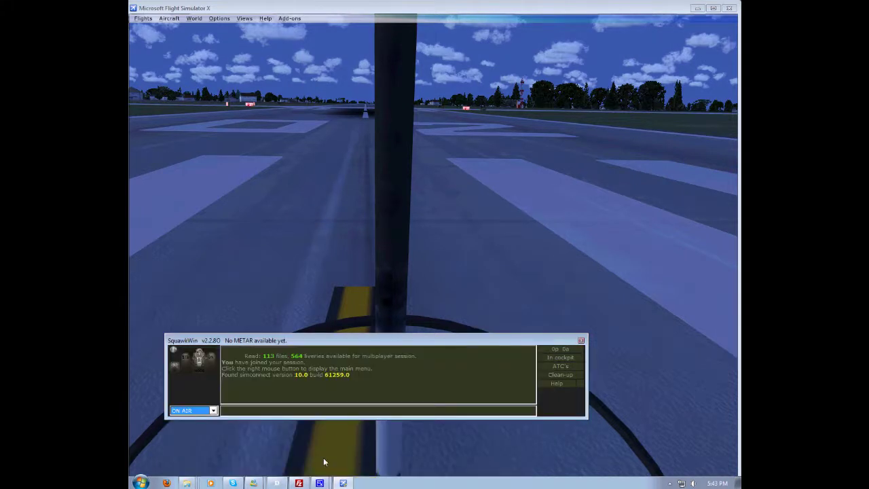
{"action": "left_click", "coordinate": [285, 410]}
In SquawkWin's Main setup, enter the pilot's first and last name and select Teamspeak for voice.
{"action": "right_click", "coordinate": [311, 372]}
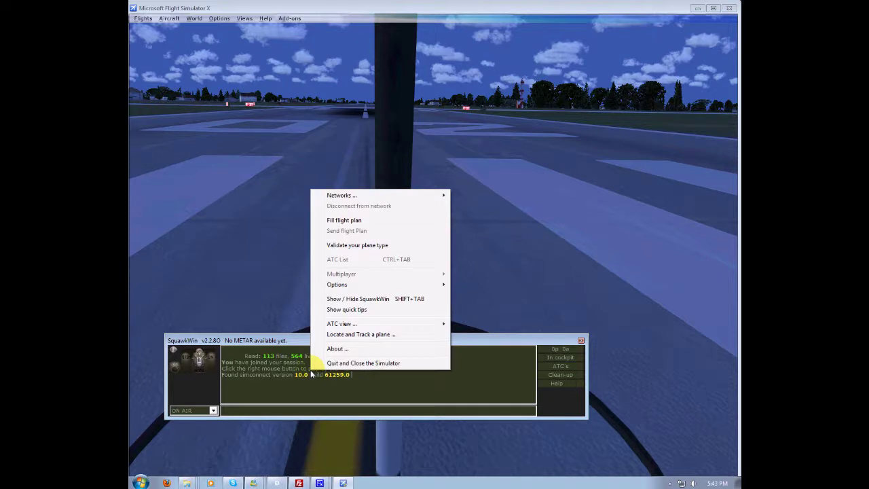
{"action": "mouse_move", "coordinate": [429, 288]}
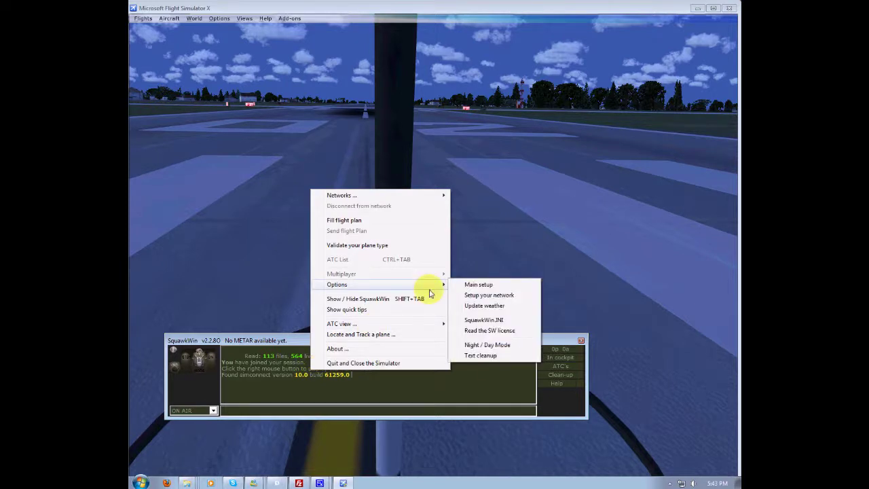
{"action": "left_click", "coordinate": [475, 287]}
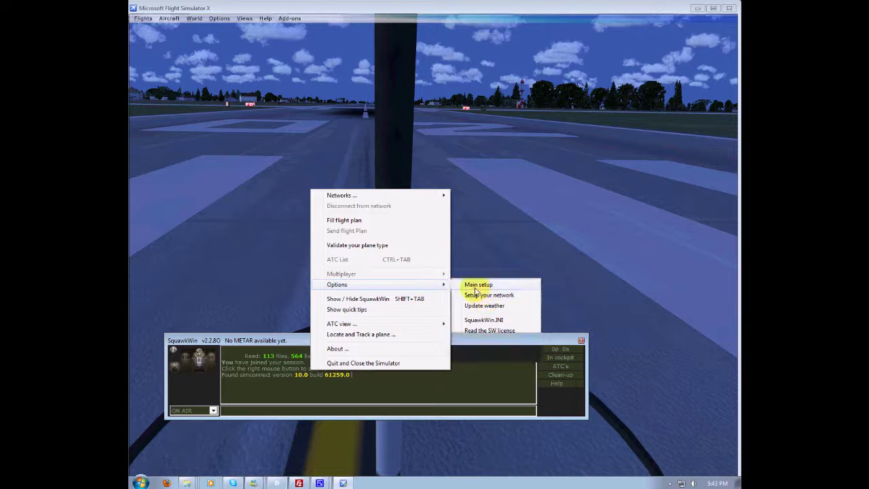
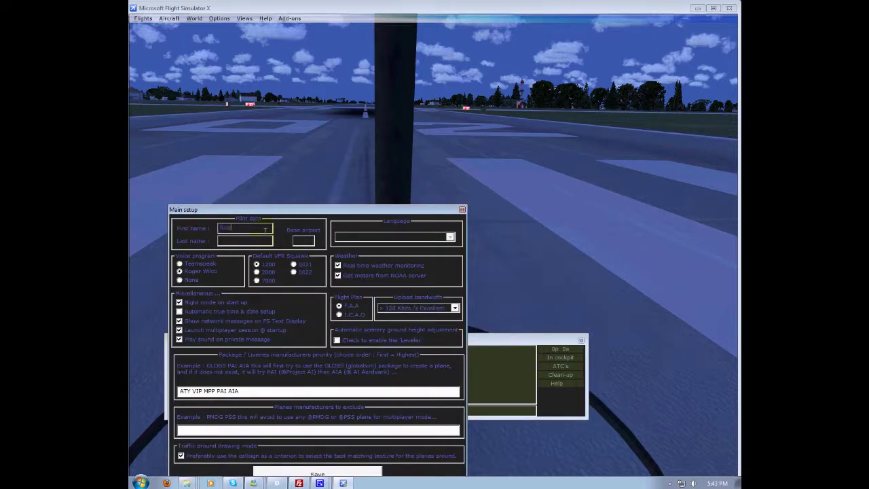
{"action": "key", "text": "Tab"}
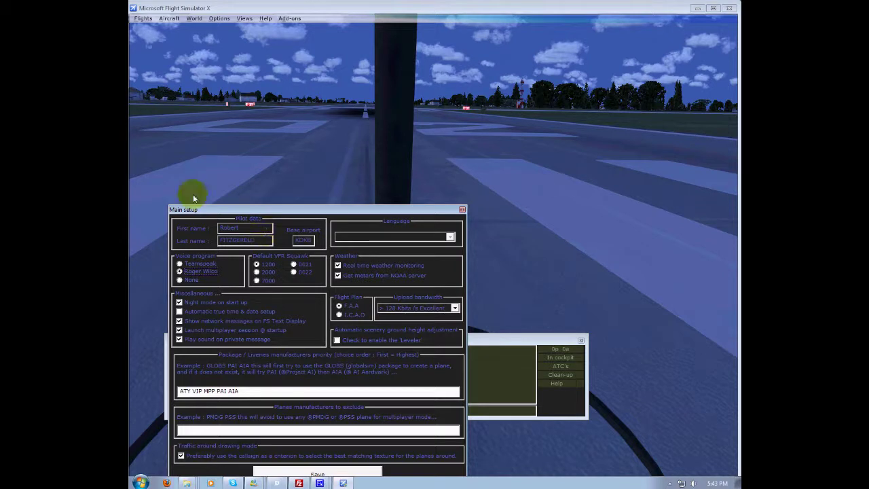
{"action": "left_click", "coordinate": [179, 263]}
Insert WOA ahead of ATY in the livery priority list and save the main setup.
{"action": "left_click", "coordinate": [180, 390]}
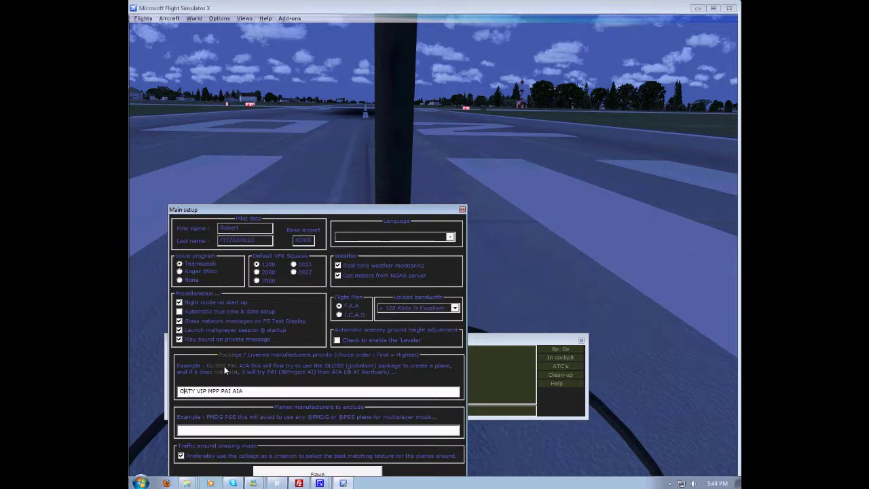
{"action": "type", "text": "WOA"}
{"action": "right_click", "coordinate": [299, 482]}
{"action": "left_click", "coordinate": [281, 468]}
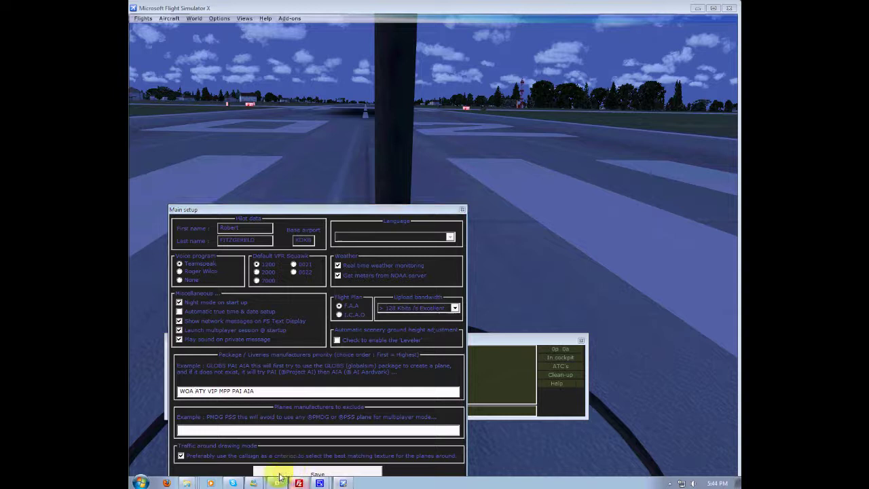
{"action": "left_click", "coordinate": [351, 475]}
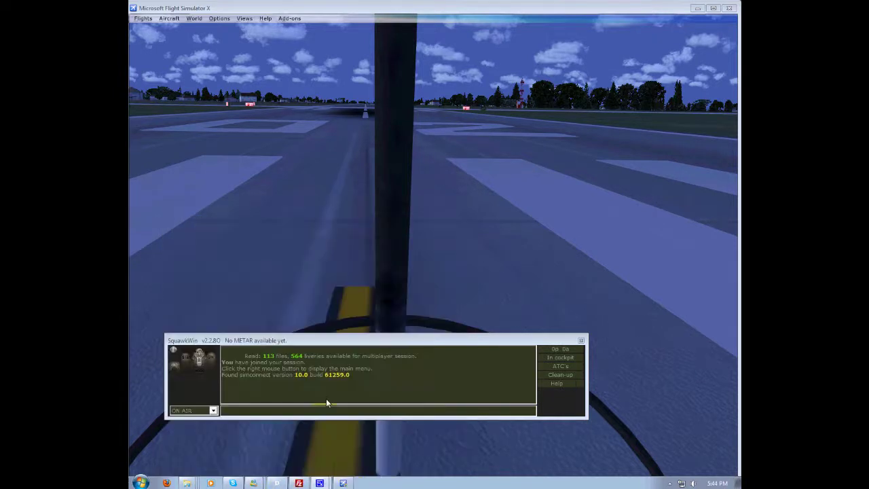
Open SquawkWin's network setup from the Options menu.
{"action": "right_click", "coordinate": [344, 374]}
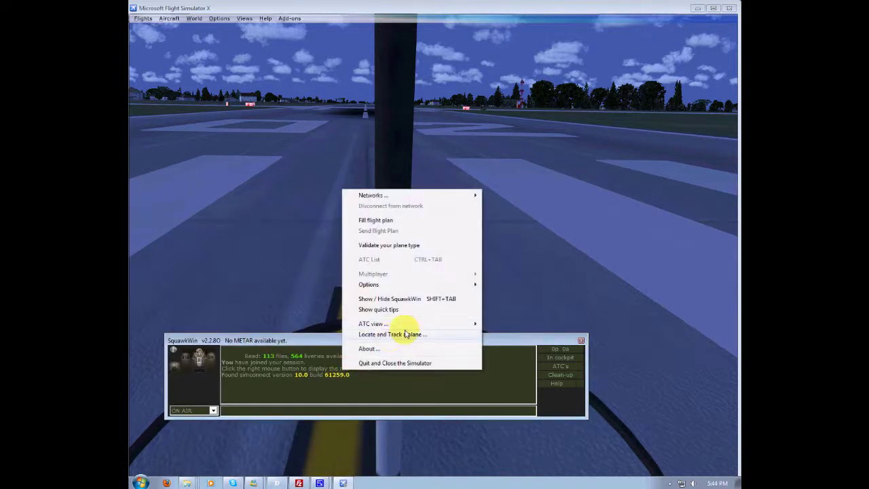
{"action": "mouse_move", "coordinate": [451, 289]}
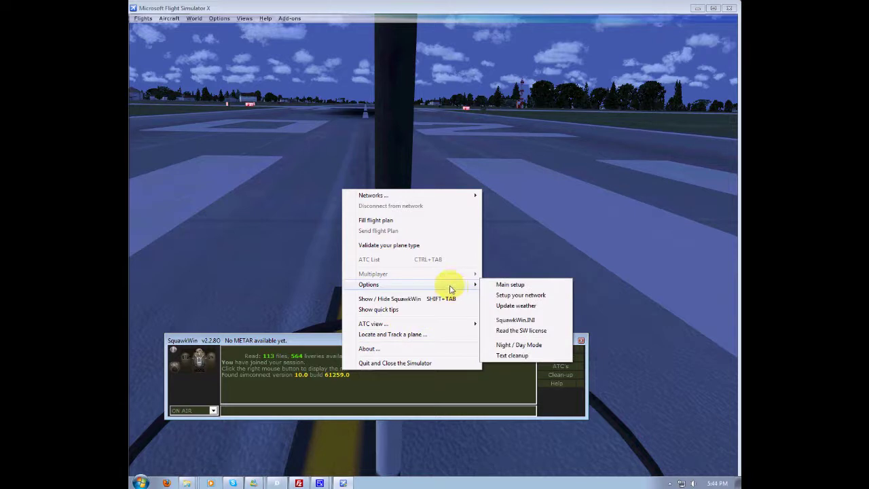
{"action": "left_click", "coordinate": [521, 295]}
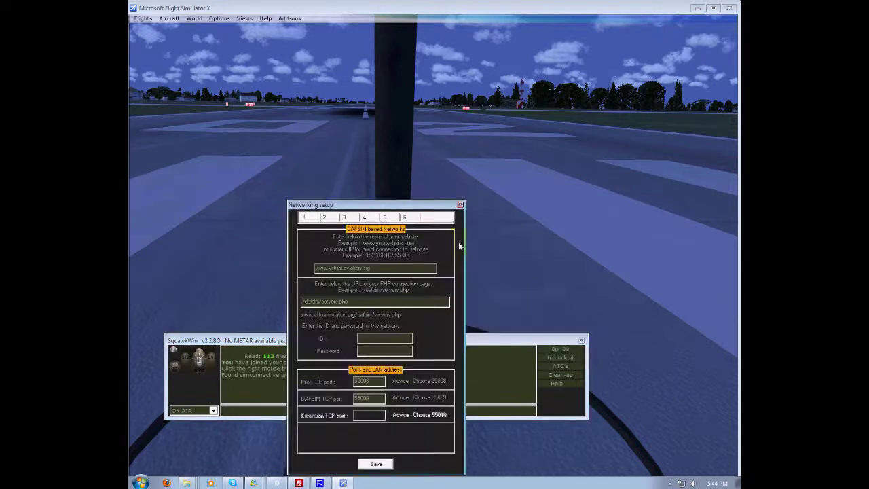
Check the website address and PHP page path, then enter the member ID and password.
{"action": "double_click", "coordinate": [382, 268]}
{"action": "left_click", "coordinate": [343, 268]}
{"action": "left_click", "coordinate": [351, 303]}
{"action": "left_click", "coordinate": [367, 339]}
{"action": "type", "text": "88FLYER06"}
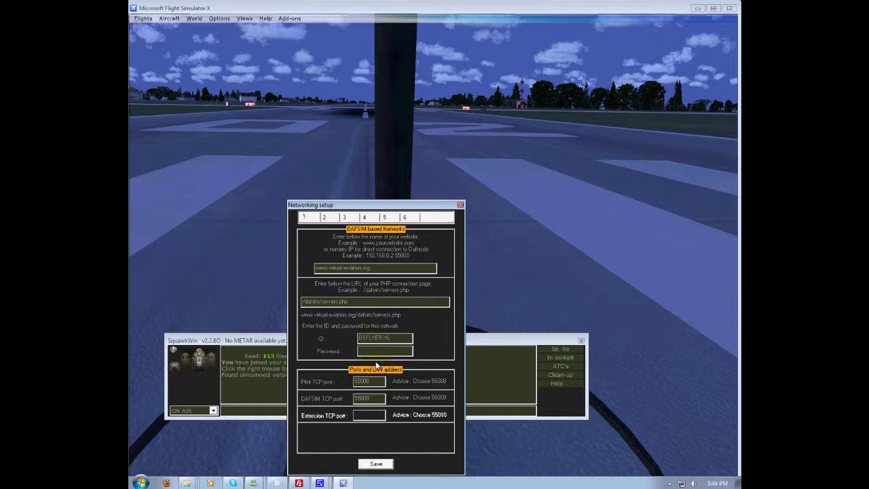
{"action": "type", "text": "******"}
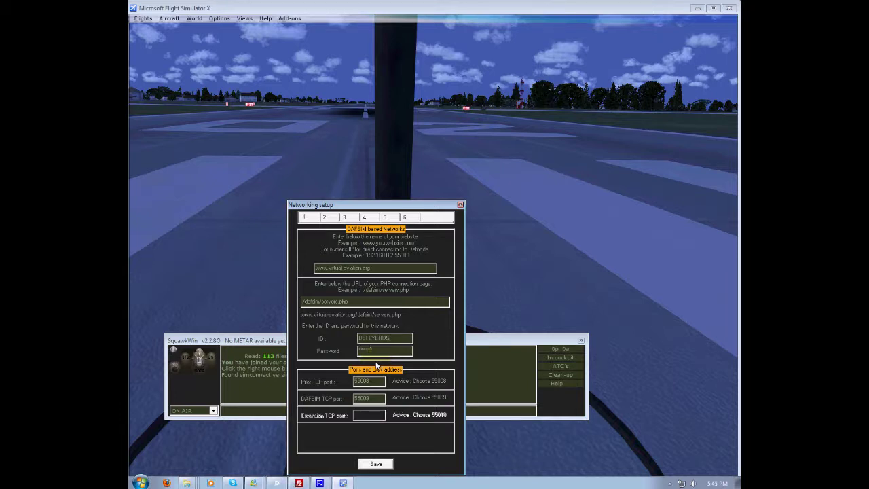